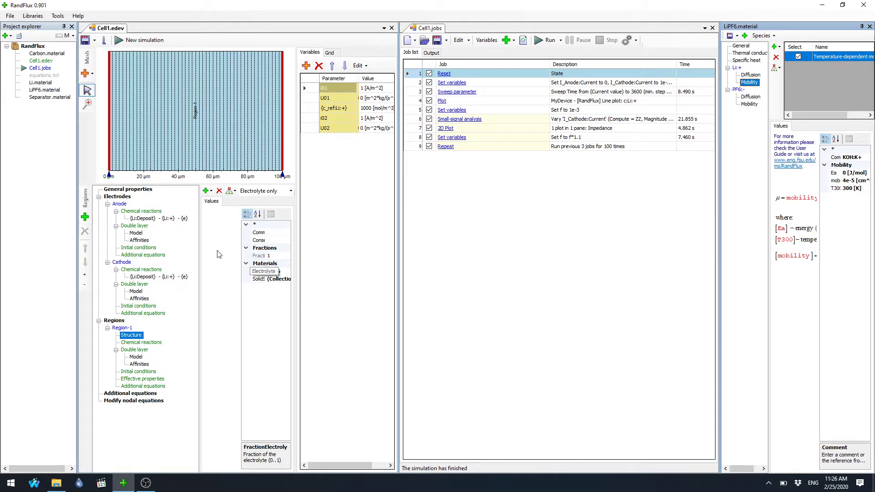
# Open equations.txt and copy the Li mobility expression, from 3.123e-9 to the end of its line.
pyautogui.click(57, 77)
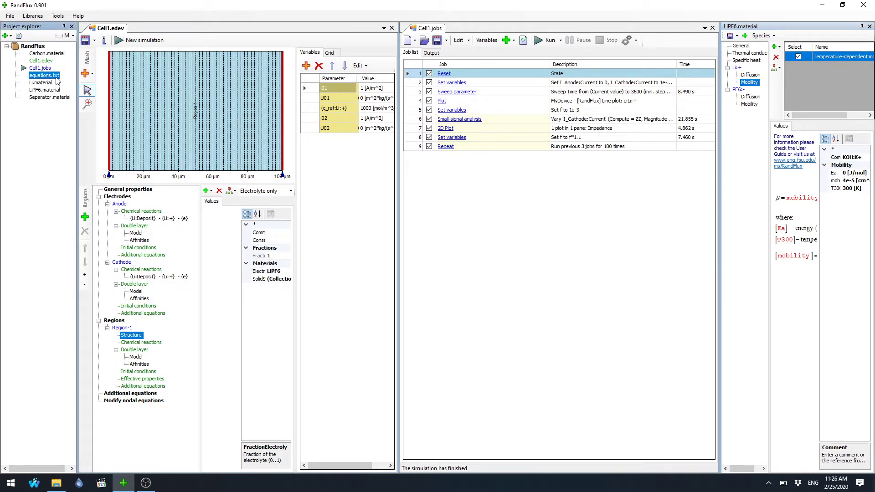
pyautogui.doubleClick(56, 79)
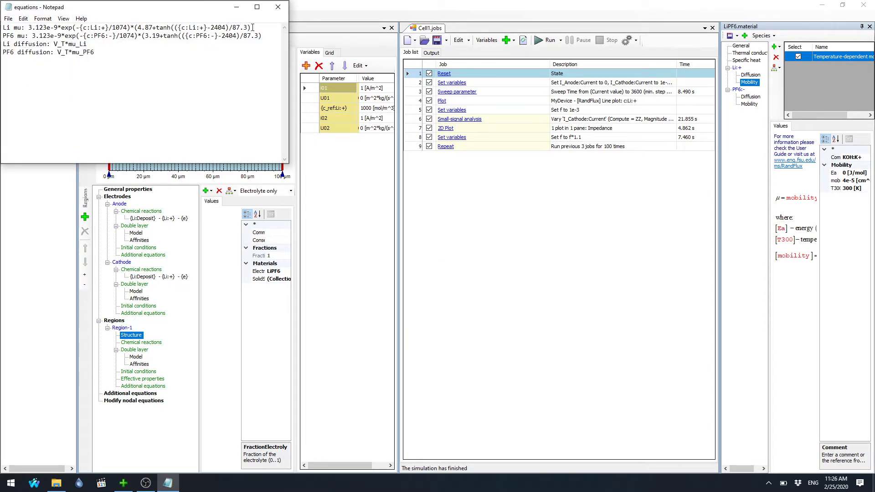
pyautogui.moveTo(250, 28); pyautogui.dragTo(29, 31)
pyautogui.hotkey('ctrl', 'c')
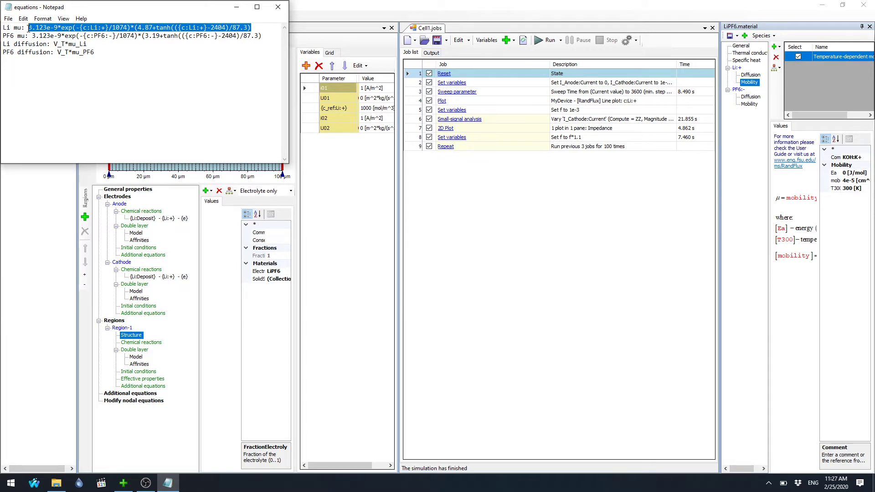
# Add a user-defined mobility model to the Li:+ species of the LiPF6 material.
pyautogui.click(755, 86)
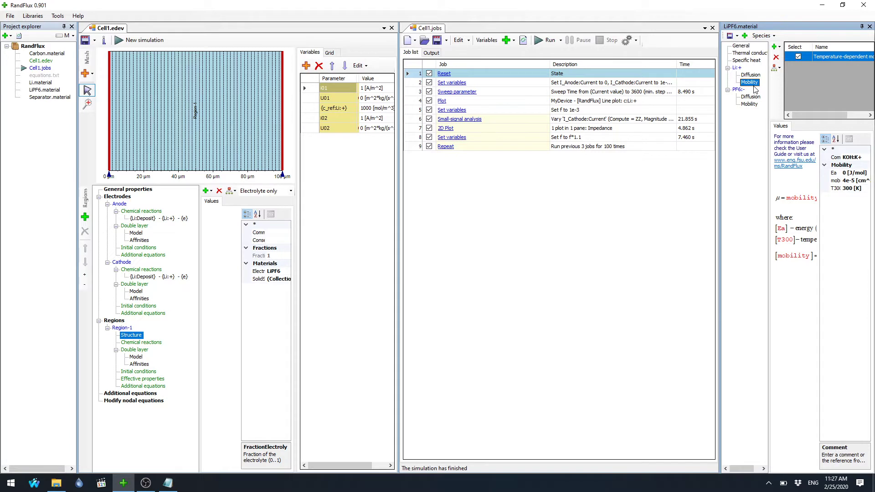
pyautogui.click(775, 47)
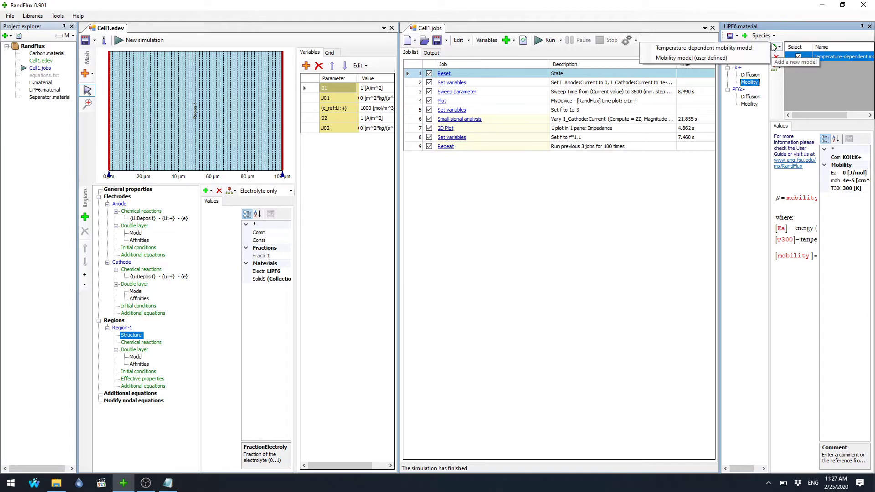
pyautogui.click(745, 58)
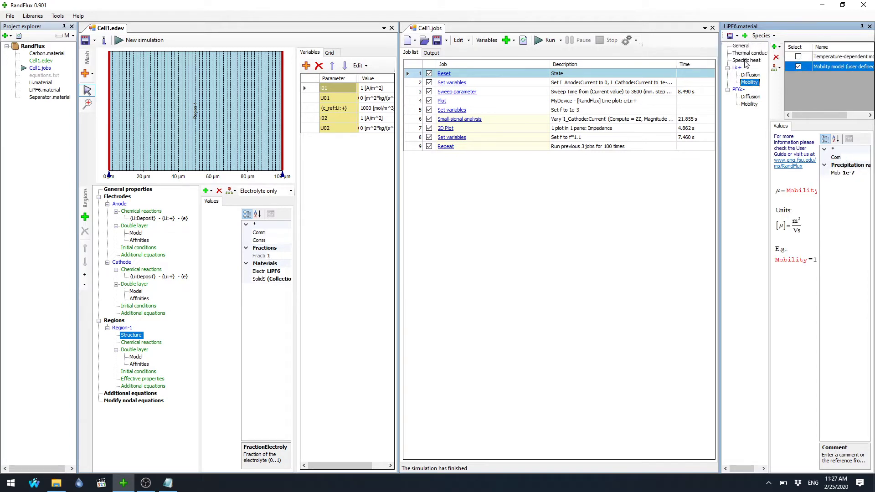
# Set the Li:+ mobility to the copied expression 3.123e-9*exp(-{c:Li:+}/1074)*(4.87+tanh(({c:Li:+}-2404)/87.3).
pyautogui.click(861, 173)
pyautogui.click(867, 174)
pyautogui.moveTo(114, 69); pyautogui.dragTo(2, 55)
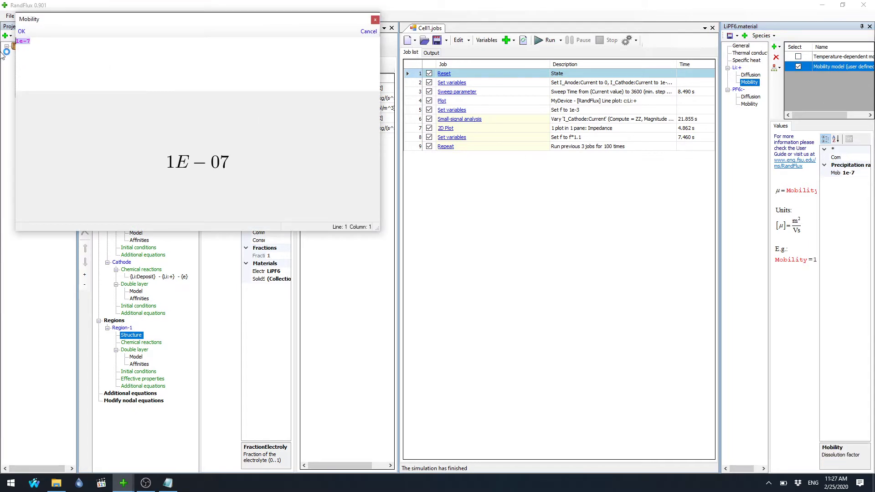
pyautogui.hotkey('ctrl', 'v')
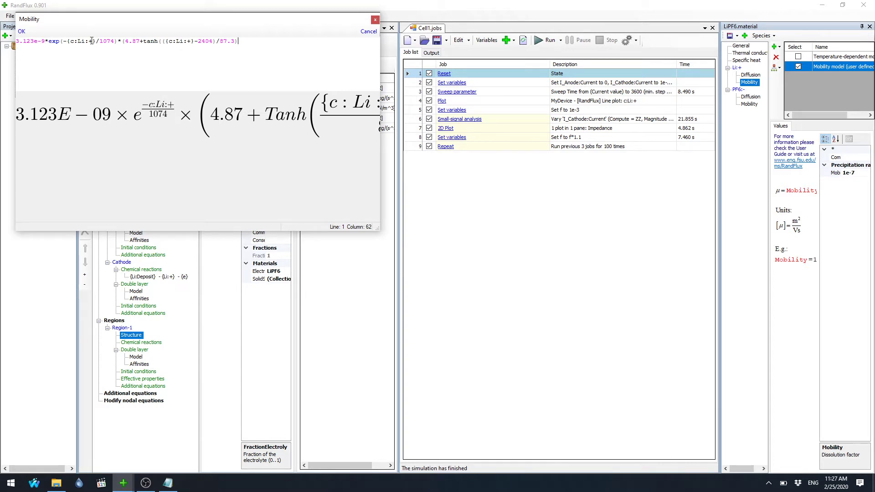
pyautogui.moveTo(92, 43); pyautogui.dragTo(71, 44)
pyautogui.click(75, 43)
pyautogui.click(21, 31)
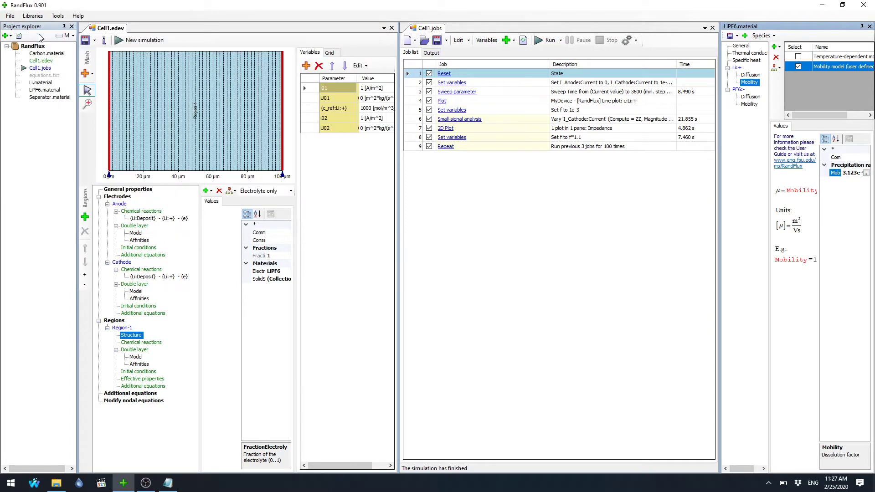
# Show the PF6:- mobility settings and copy the PF6 mobility expression from the equations file in Notepad.
pyautogui.click(750, 104)
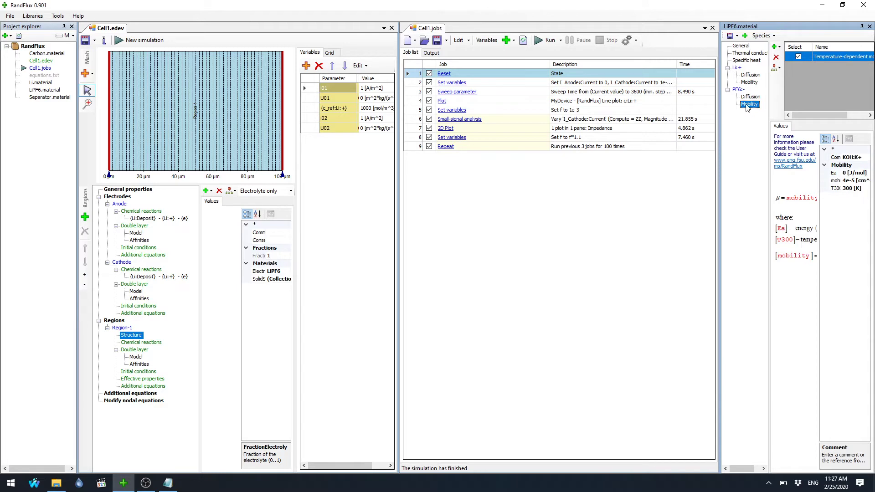
pyautogui.click(775, 46)
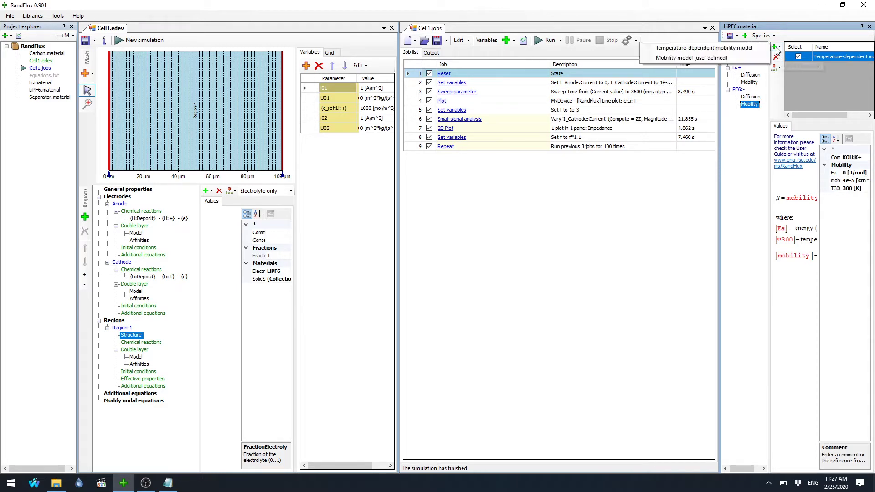
pyautogui.click(441, 275)
pyautogui.click(168, 483)
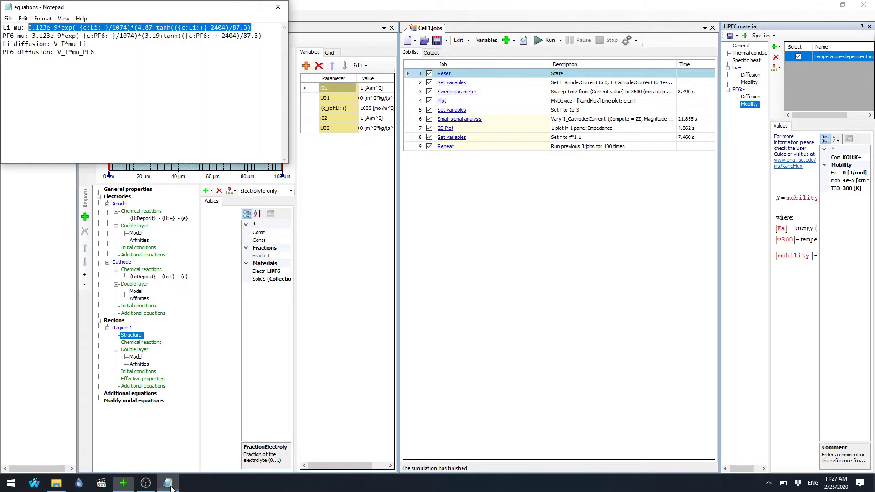
pyautogui.moveTo(262, 35); pyautogui.dragTo(33, 35)
pyautogui.hotkey('ctrl', 'c')
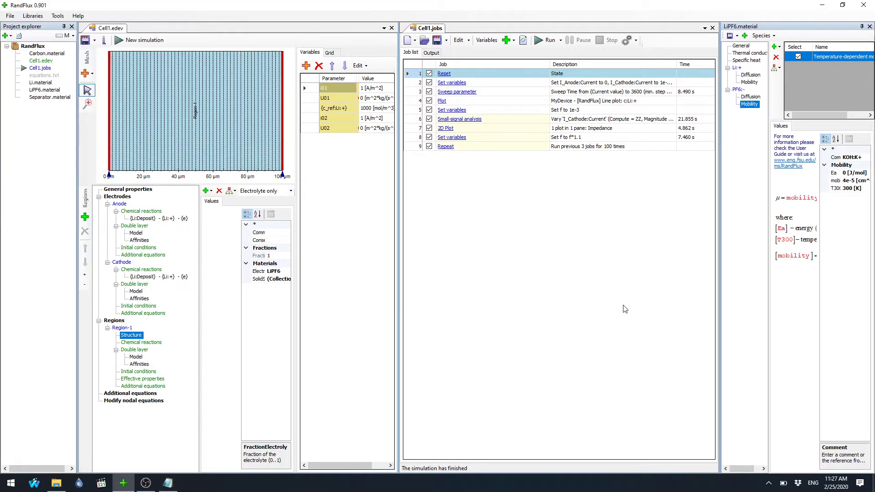
# Add a user-defined mobility model to the PF6:- species in RandFlux.
pyautogui.click(623, 307)
pyautogui.click(778, 47)
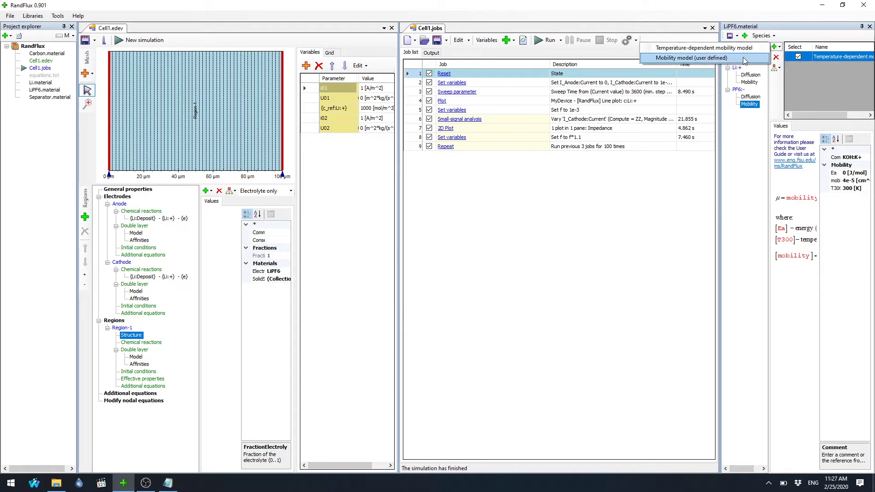
pyautogui.click(743, 57)
# Set the PF6:- mobility to the copied expression 3.123e-9*exp(-{c:PF6:-}/1074)*(3.19+tanh(({c:PF6:-}-2404)/87.3).
pyautogui.click(869, 174)
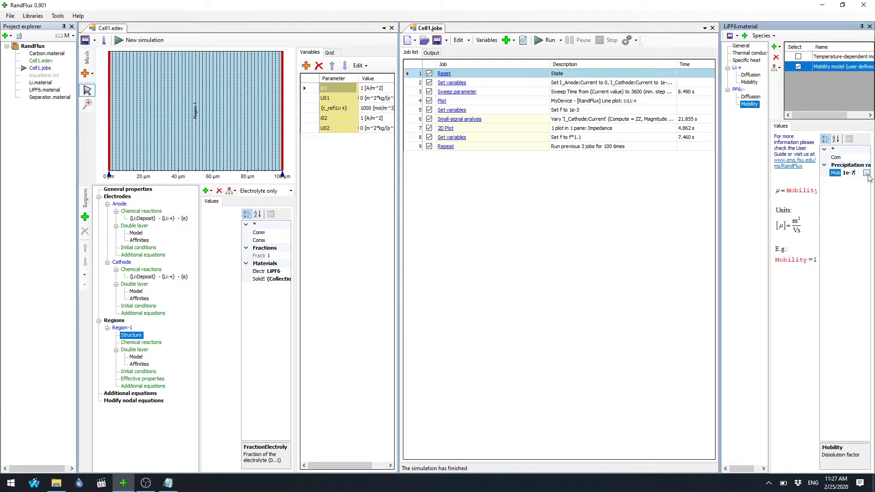
pyautogui.click(869, 175)
pyautogui.moveTo(119, 53); pyautogui.dragTo(1, 58)
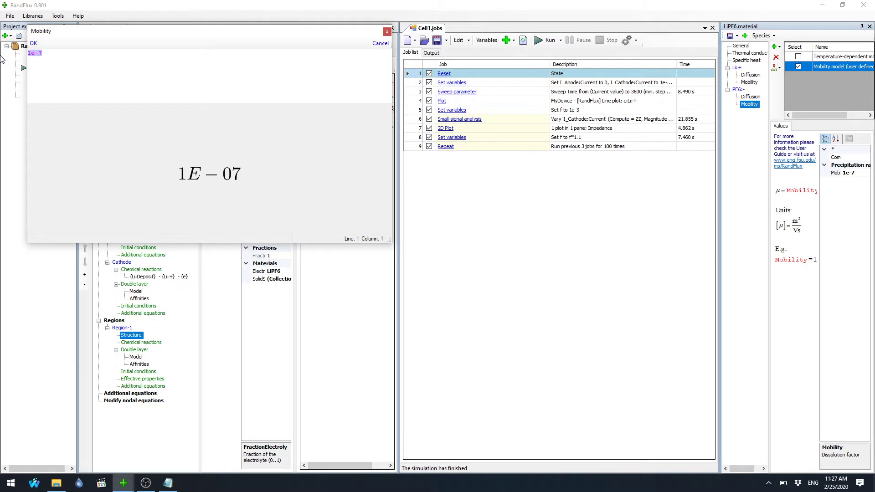
pyautogui.hotkey('ctrl', 'v')
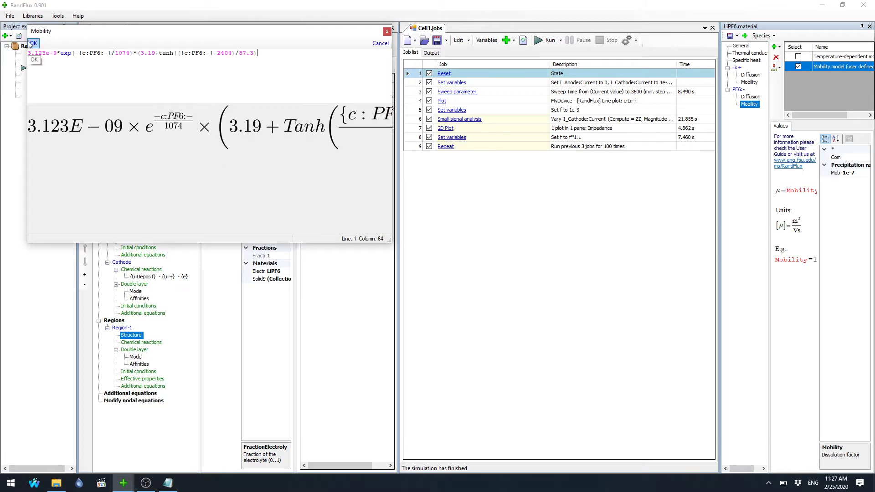
pyautogui.click(32, 43)
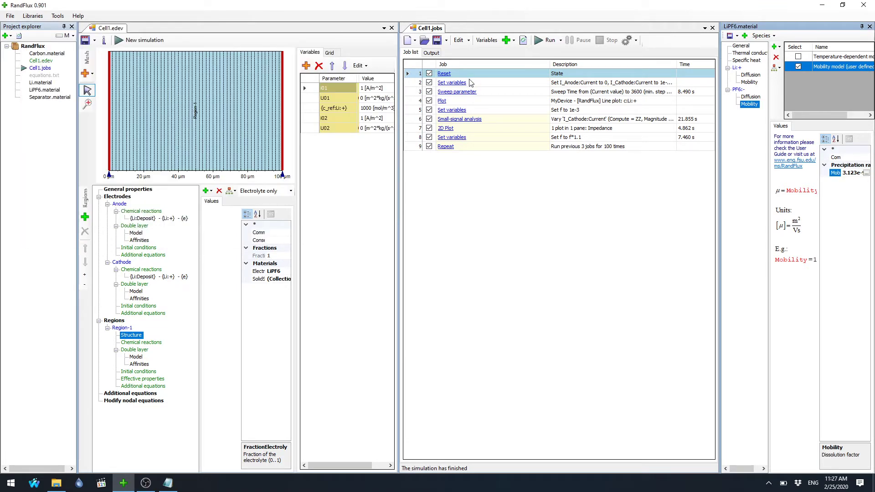
# Check the Li:+ diffusion settings and review the Li and PF6 diffusion formulas in the equations file.
pyautogui.click(750, 75)
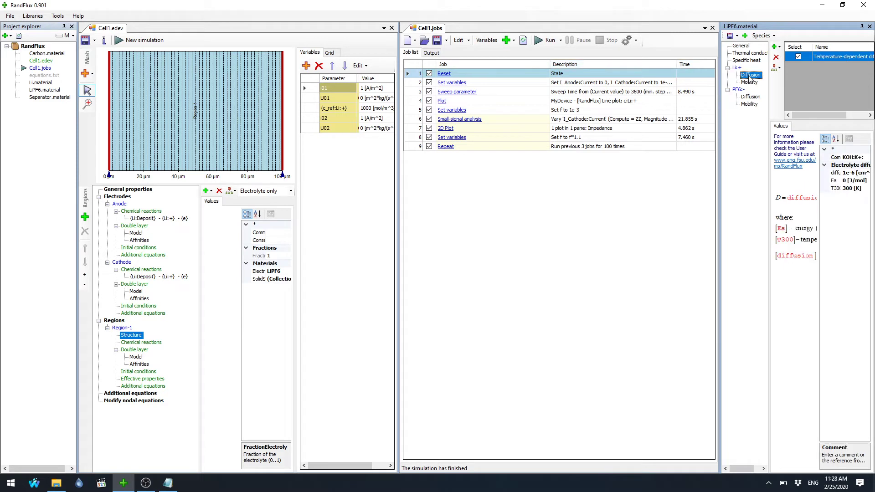
pyautogui.click(168, 483)
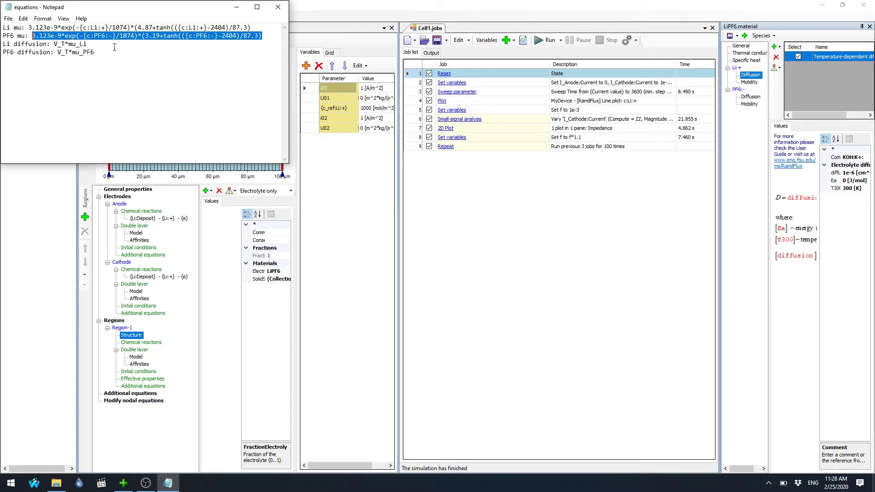
pyautogui.moveTo(2, 36); pyautogui.dragTo(43, 43)
pyautogui.click(95, 48)
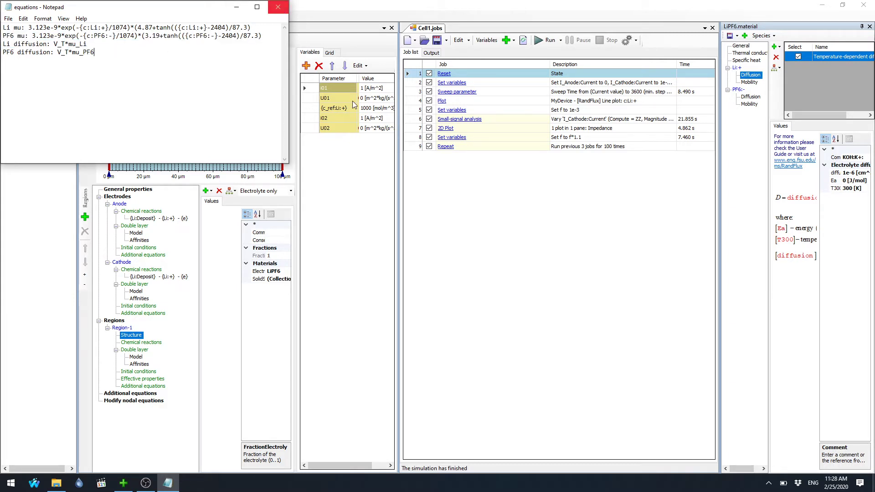
pyautogui.click(585, 254)
# Add a user-defined diffusion model to the PF6:- species of the LiPF6 material.
pyautogui.click(749, 104)
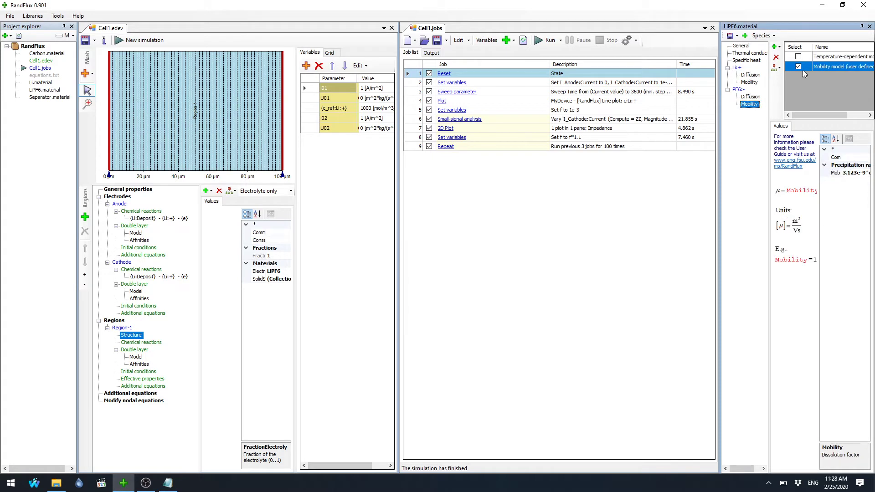
pyautogui.click(751, 97)
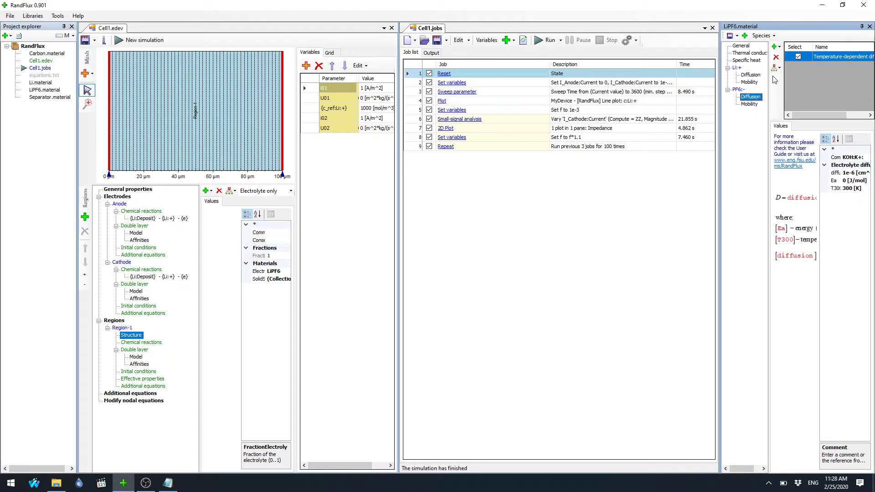
pyautogui.click(776, 46)
pyautogui.click(739, 58)
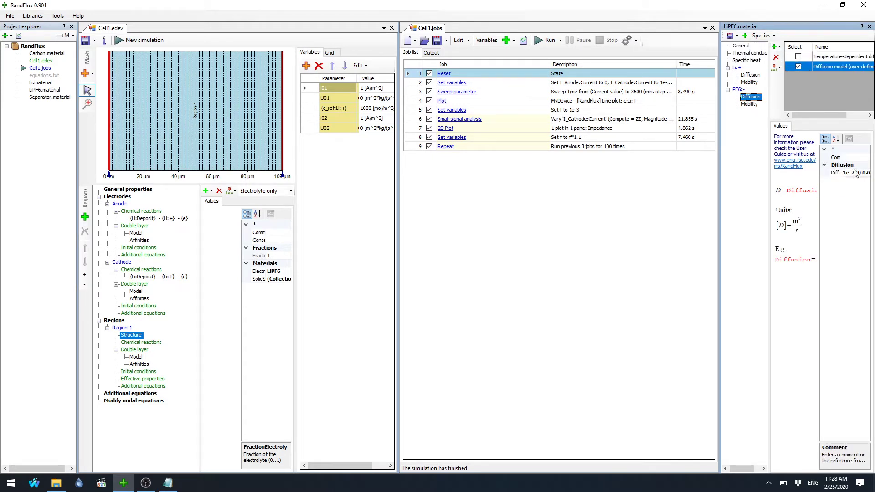
# Set the PF6:- diffusion to 0.026 multiplied by the copied PF6 mobility expression.
pyautogui.click(868, 173)
pyautogui.click(867, 173)
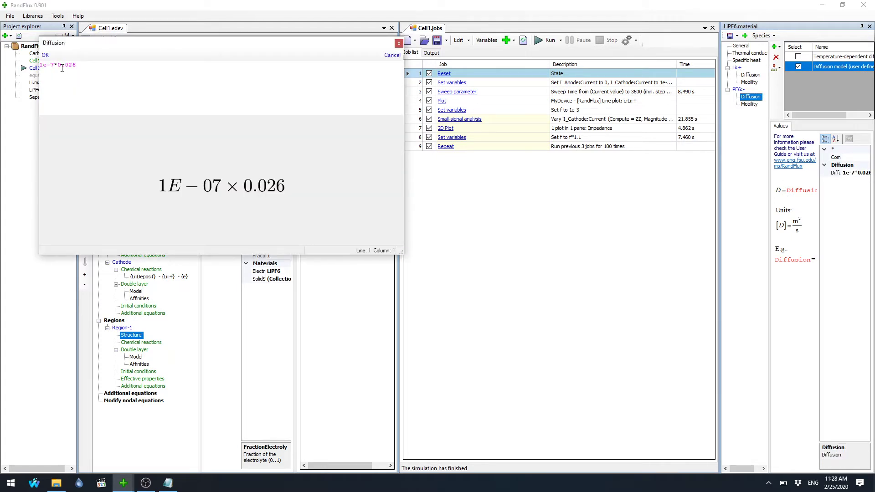
pyautogui.moveTo(55, 67); pyautogui.dragTo(21, 68)
pyautogui.press('Delete')
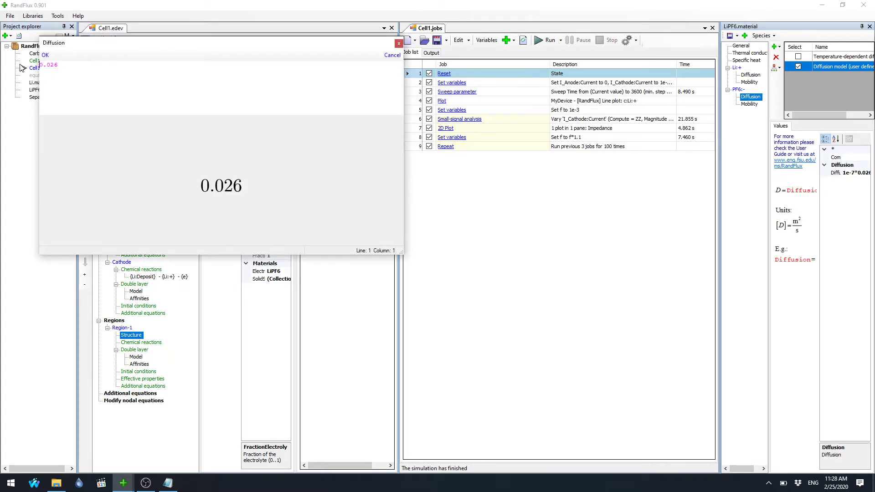
pyautogui.write('*')
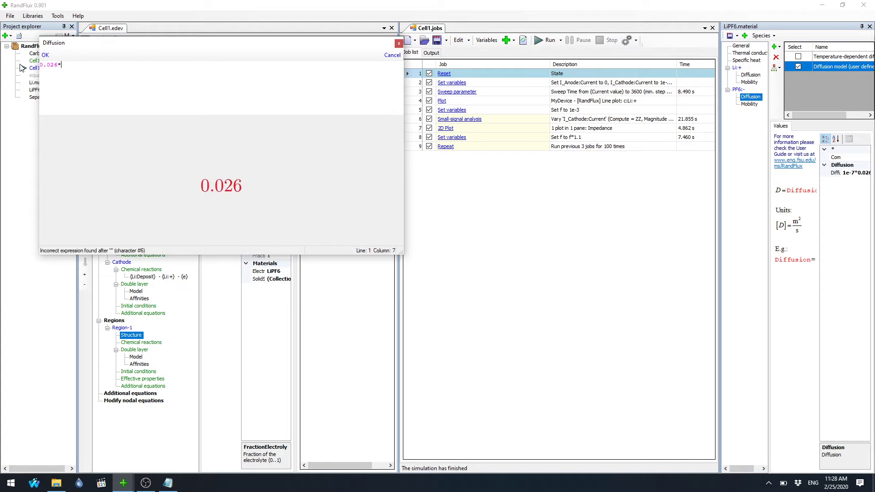
pyautogui.hotkey('ctrl', 'v')
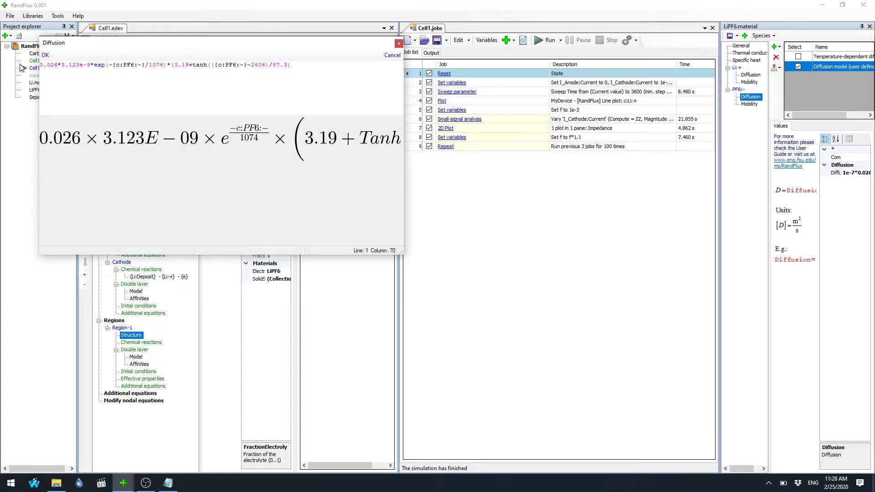
pyautogui.click(45, 55)
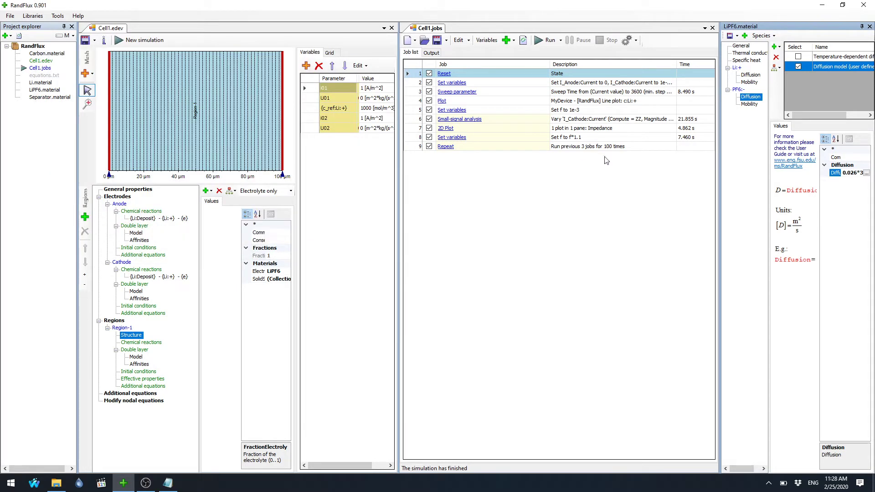
# Show the Li:+ diffusion settings, copy the Li mobility expression from the equations file in Notepad and return to RandFlux.
pyautogui.click(756, 76)
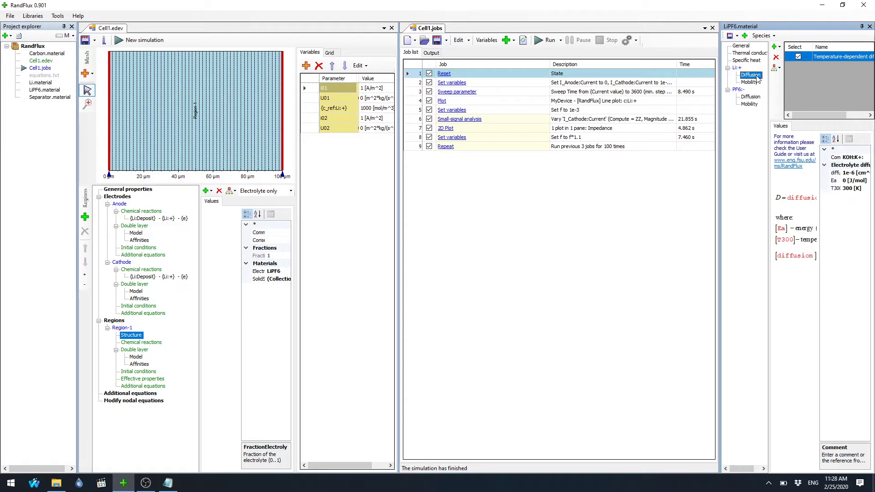
pyautogui.click(173, 484)
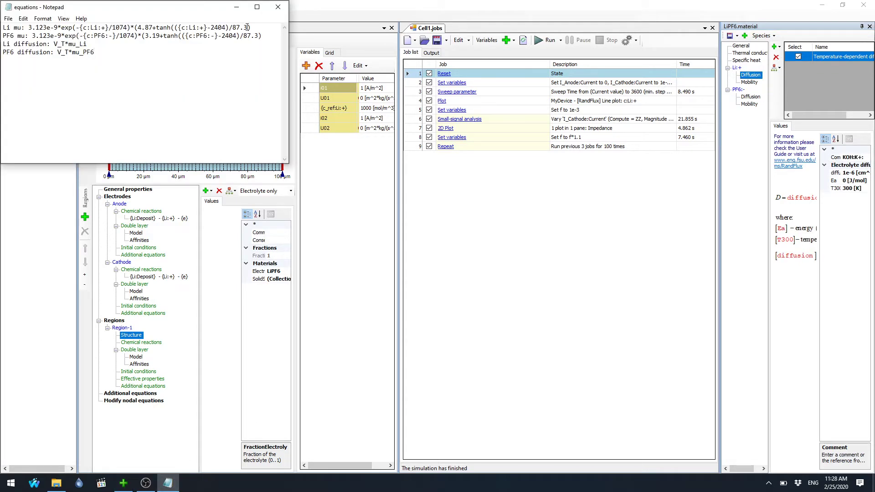
pyautogui.moveTo(255, 25); pyautogui.dragTo(28, 24)
pyautogui.hotkey('ctrl', 'c')
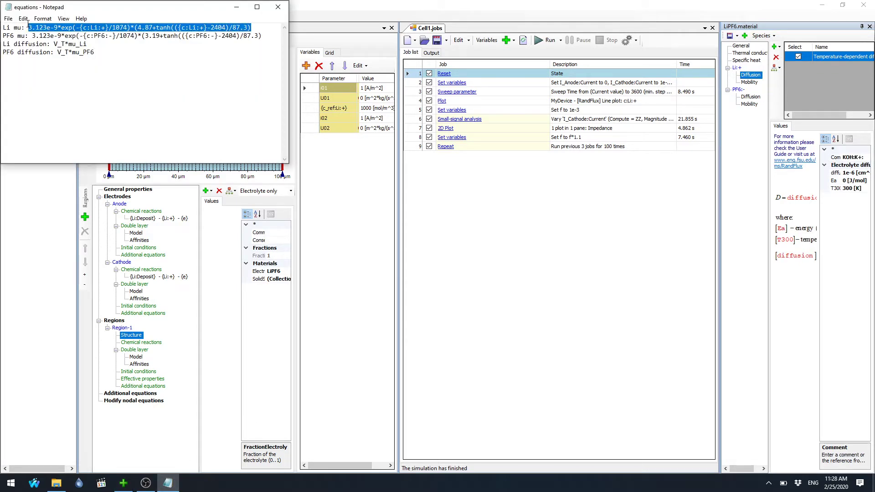
pyautogui.click(487, 291)
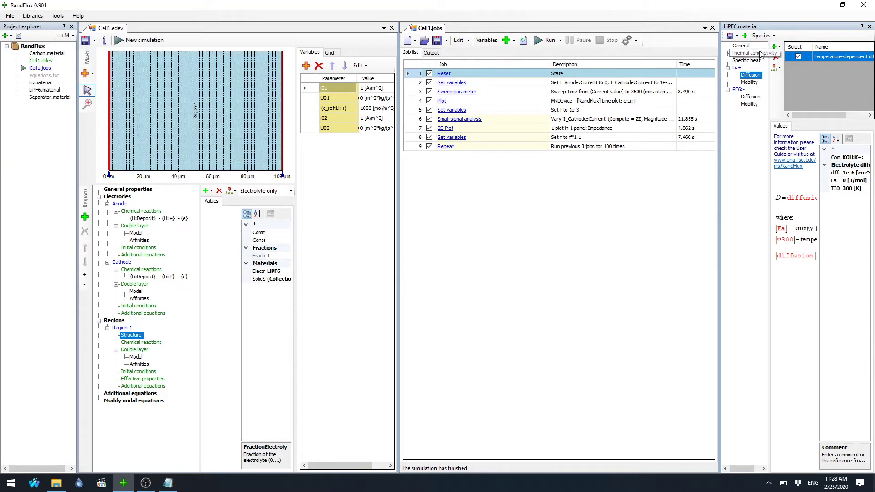
# Add a user-defined diffusion model to Li:+ and set its diffusion to 0.026 multiplied by the copied Li mobility expression.
pyautogui.click(780, 47)
pyautogui.click(693, 26)
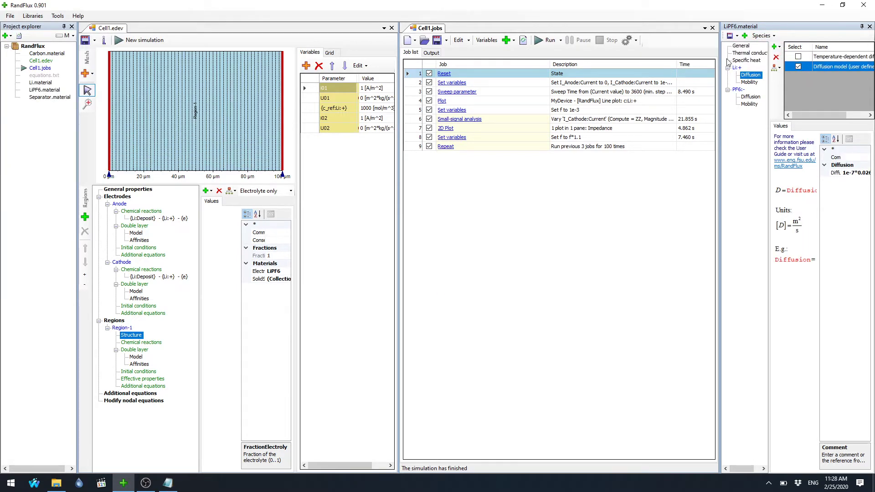
pyautogui.click(849, 173)
pyautogui.click(866, 173)
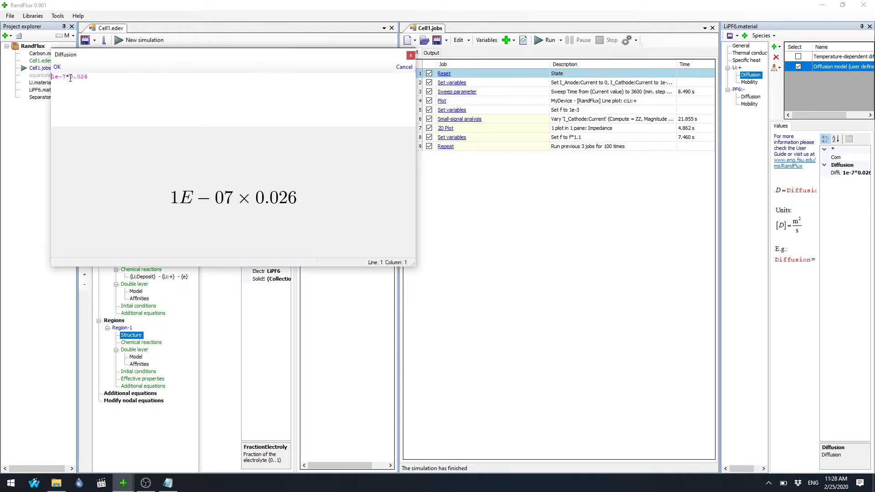
pyautogui.moveTo(70, 77); pyautogui.dragTo(14, 79)
pyautogui.press('Delete')
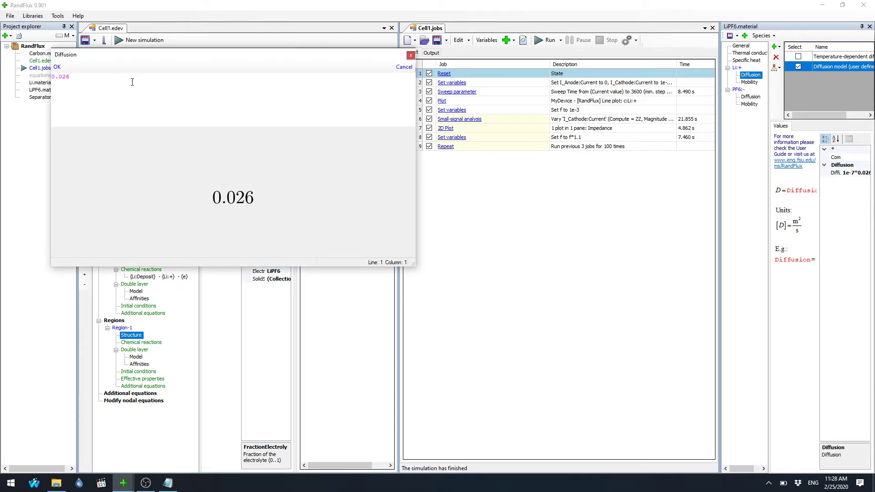
pyautogui.hotkey('ctrl', 'v')
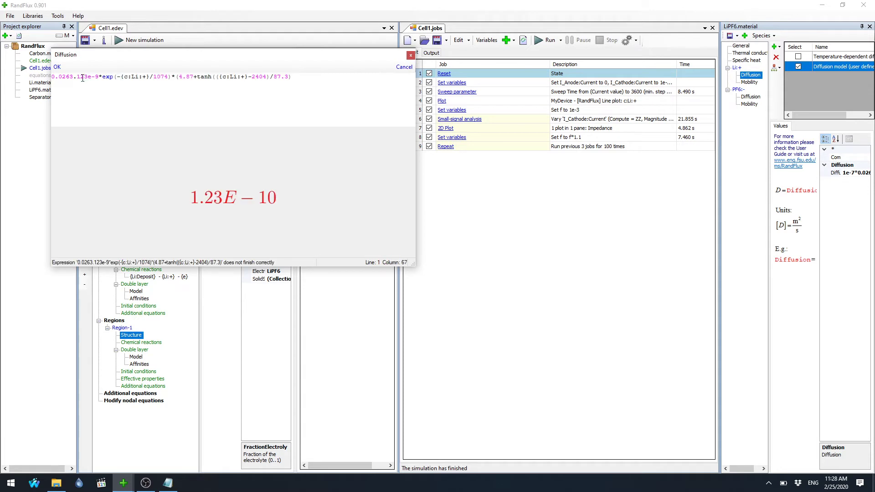
pyautogui.click(73, 78)
pyautogui.write('*')
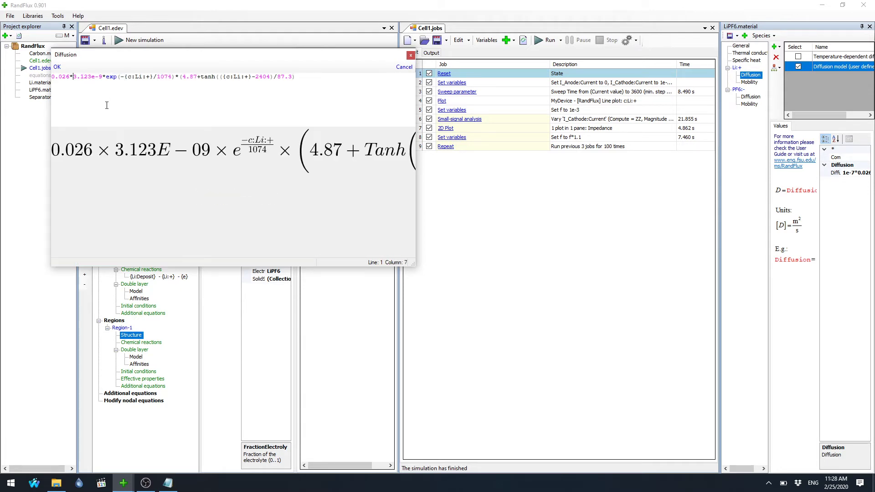
pyautogui.click(57, 67)
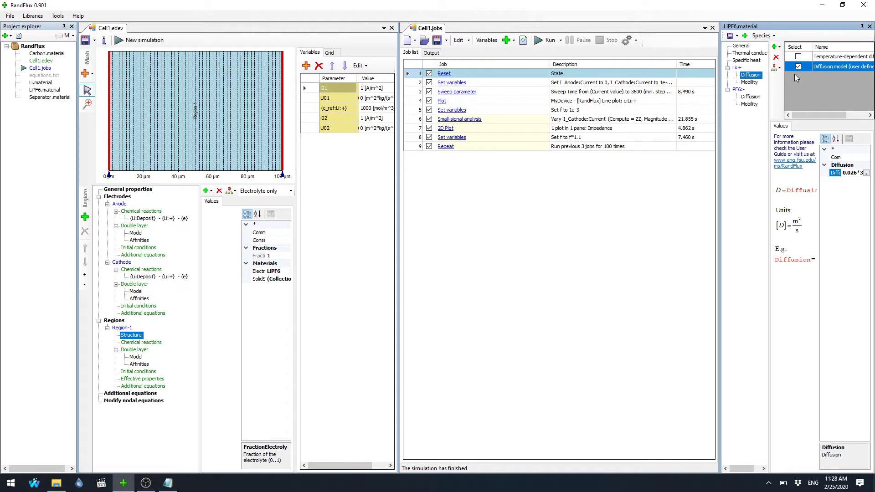
# Switch the diffusion and mobility of both Li:+ and PF6:- to their temperature-dependent models.
pyautogui.click(798, 56)
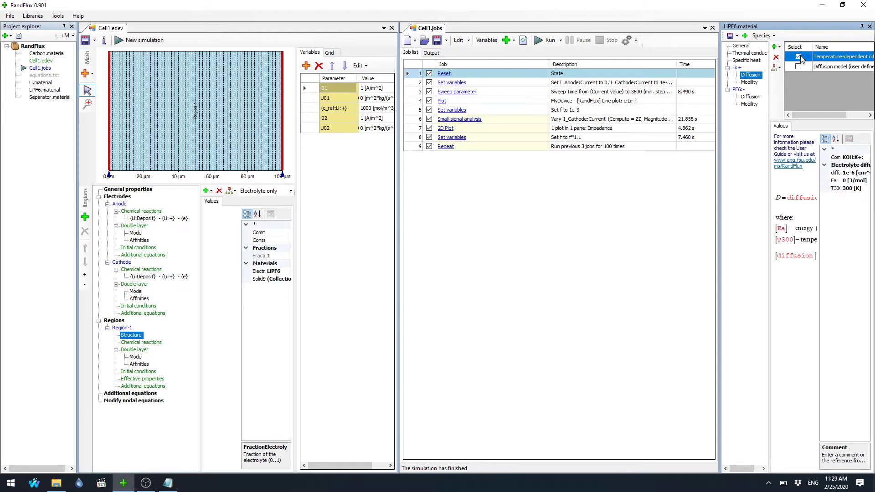
pyautogui.click(757, 83)
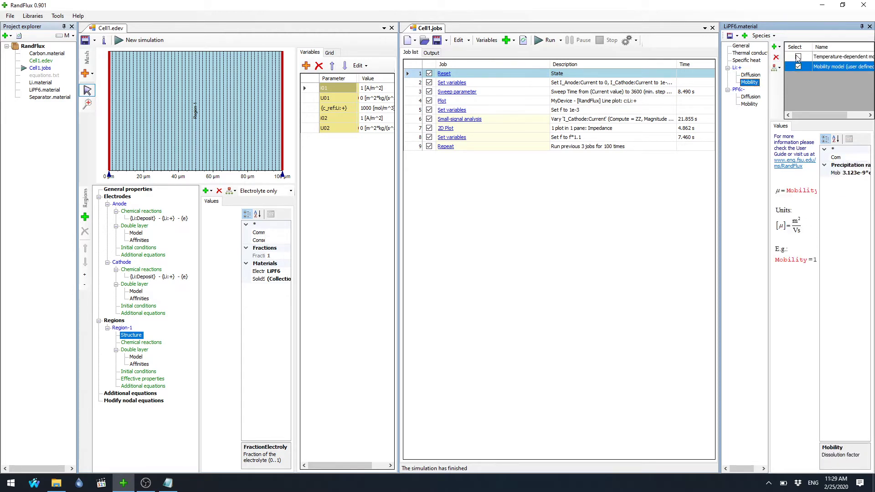
pyautogui.click(757, 96)
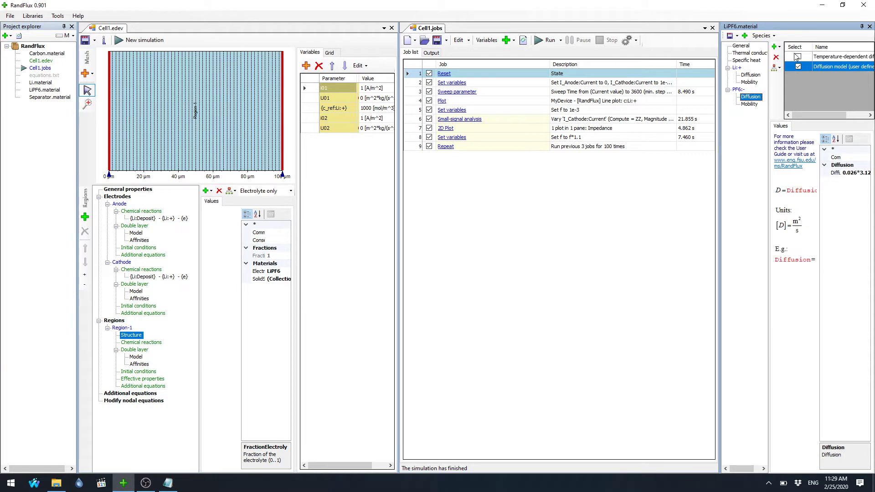
pyautogui.click(798, 56)
pyautogui.click(755, 105)
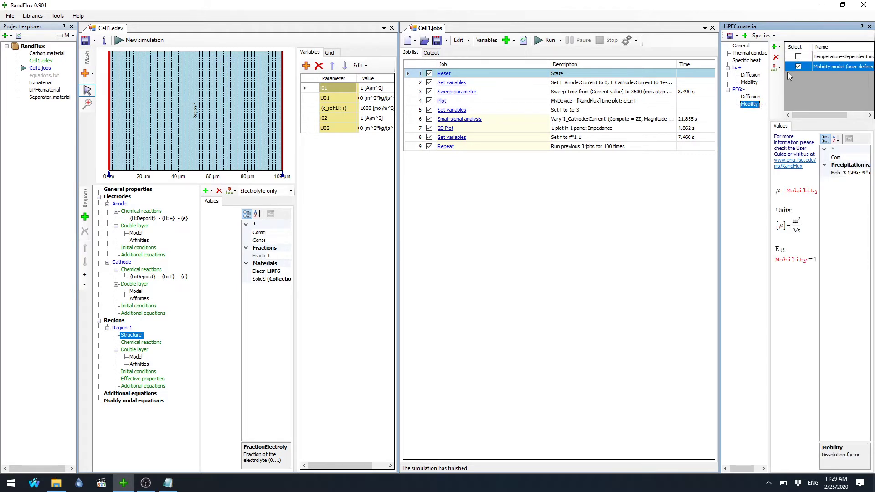
pyautogui.click(798, 57)
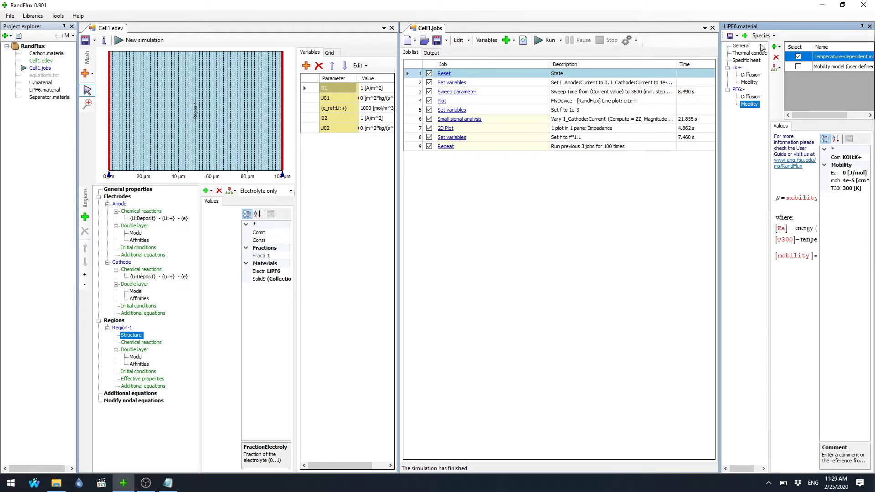
# Save the LiPF6 material, then rebuild the circuit and run the Cell1 simulation.
pyautogui.click(730, 36)
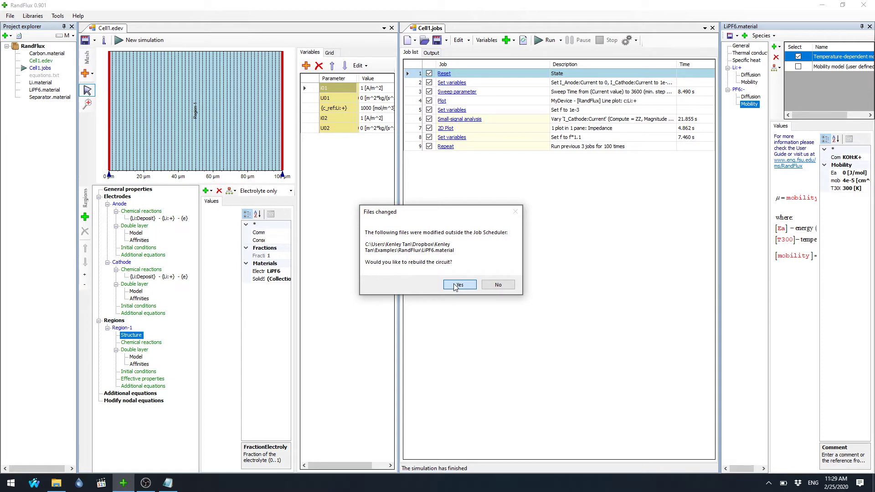
pyautogui.click(457, 286)
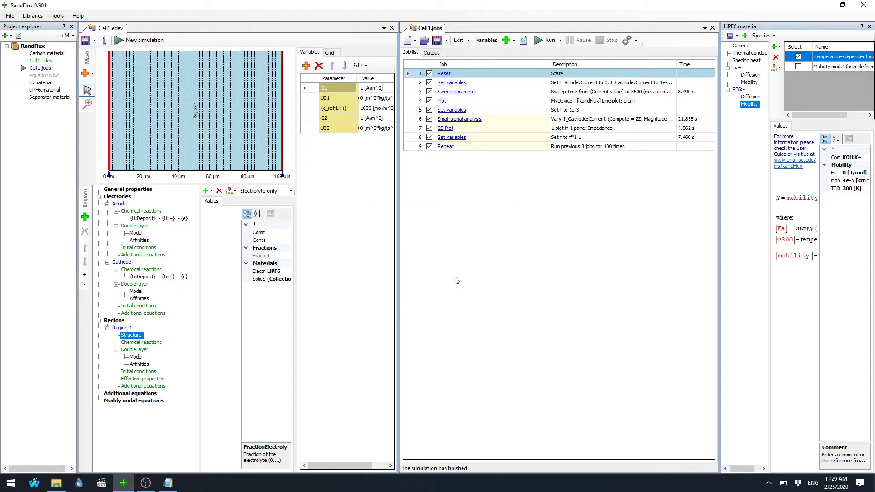
pyautogui.click(548, 41)
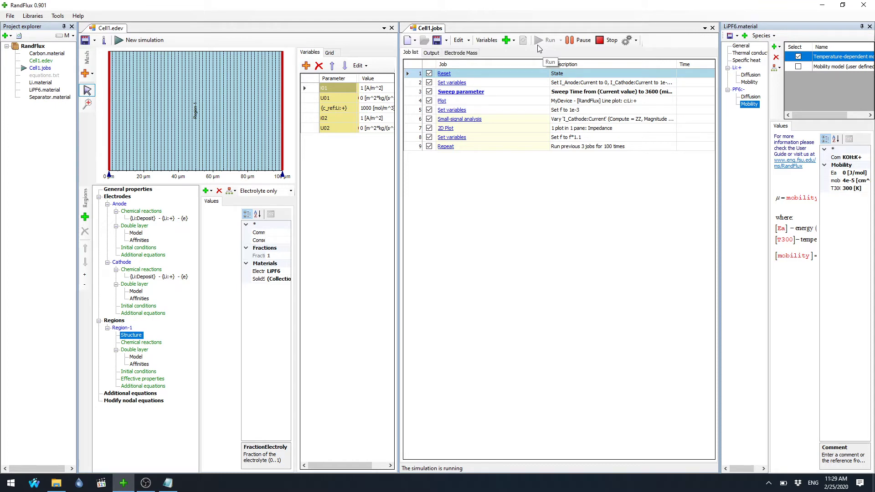
# Review the electrode mass, impedance and Li:+ concentration plots and the job list for the temperature-dependent run.
pyautogui.click(458, 55)
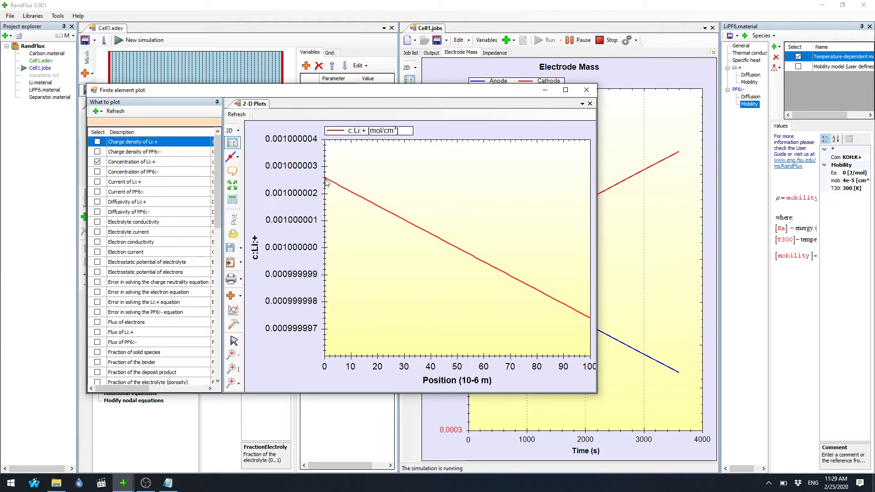
pyautogui.click(495, 52)
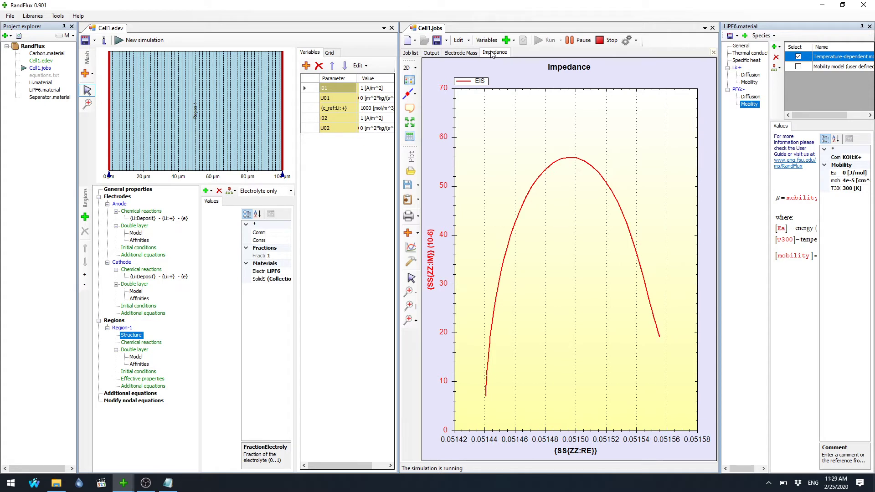
pyautogui.click(411, 53)
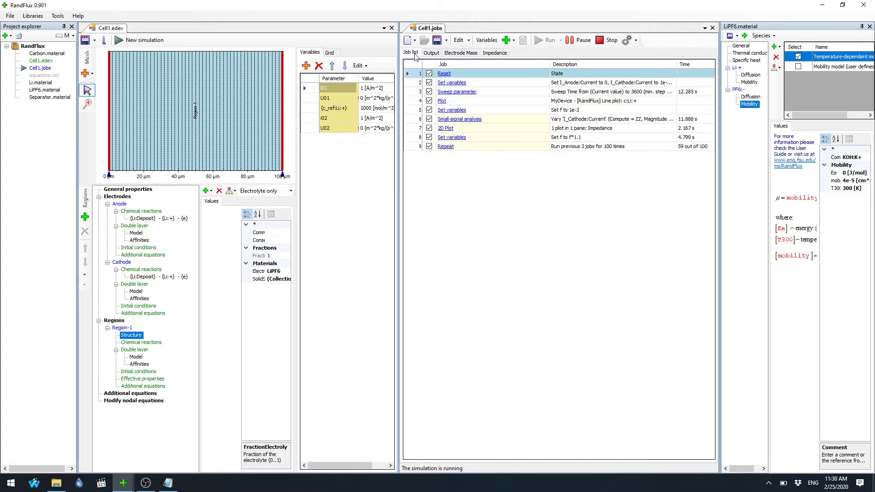
pyautogui.click(506, 53)
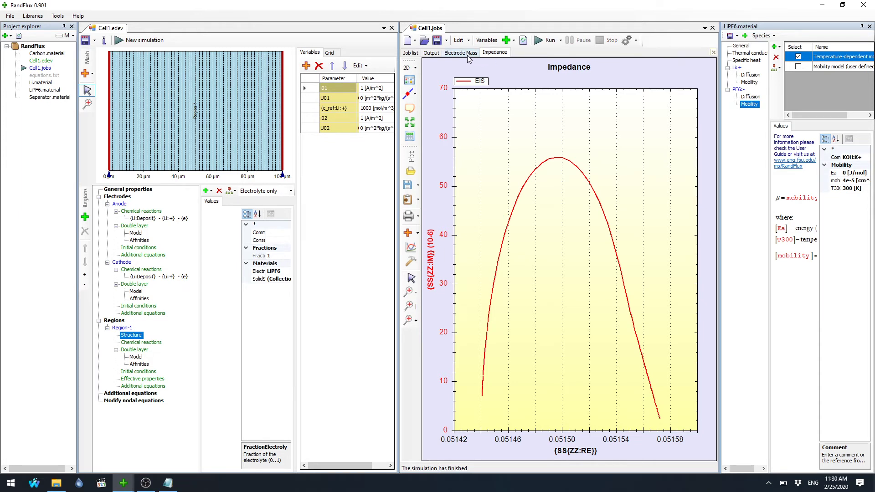
pyautogui.click(454, 57)
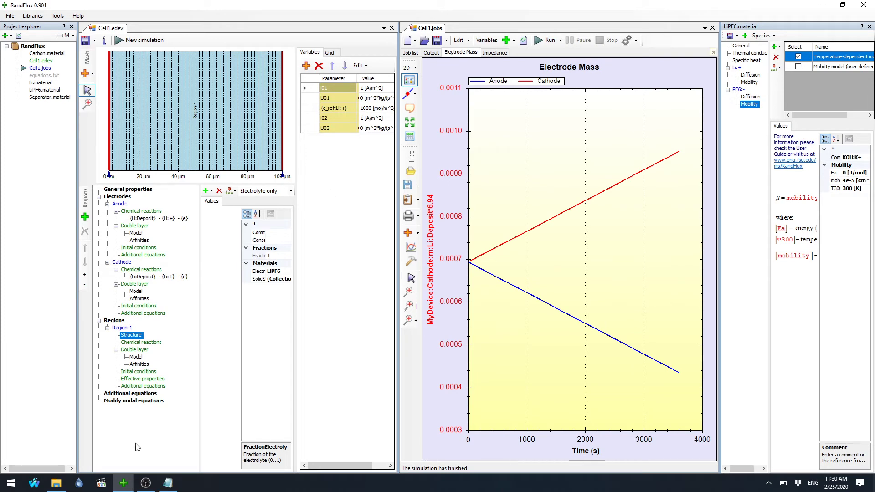
pyautogui.moveTo(125, 481)
pyautogui.click(172, 447)
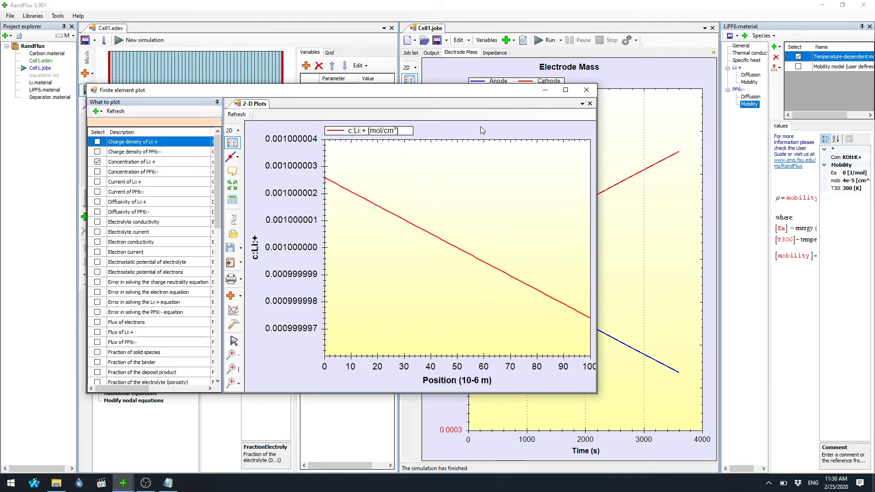
# Close the finite element plot window and the Impedance and Electrode Mass plots.
pyautogui.click(586, 90)
pyautogui.click(493, 54)
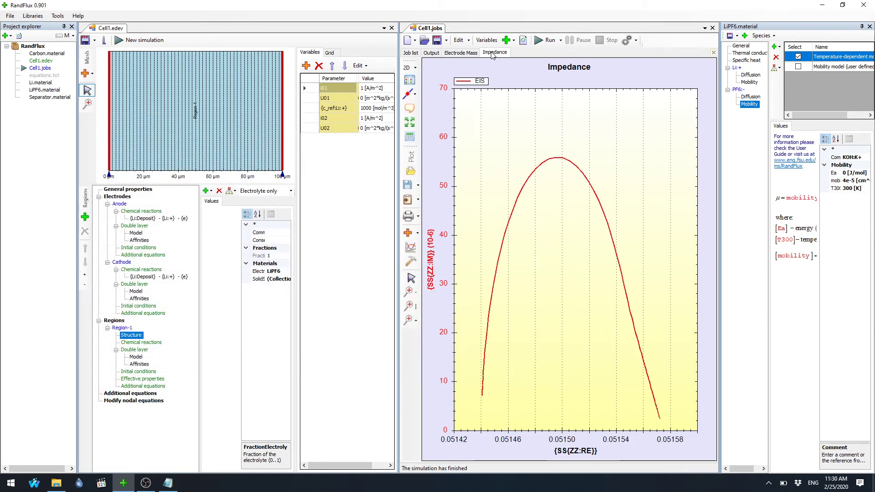
pyautogui.middleClick(492, 53)
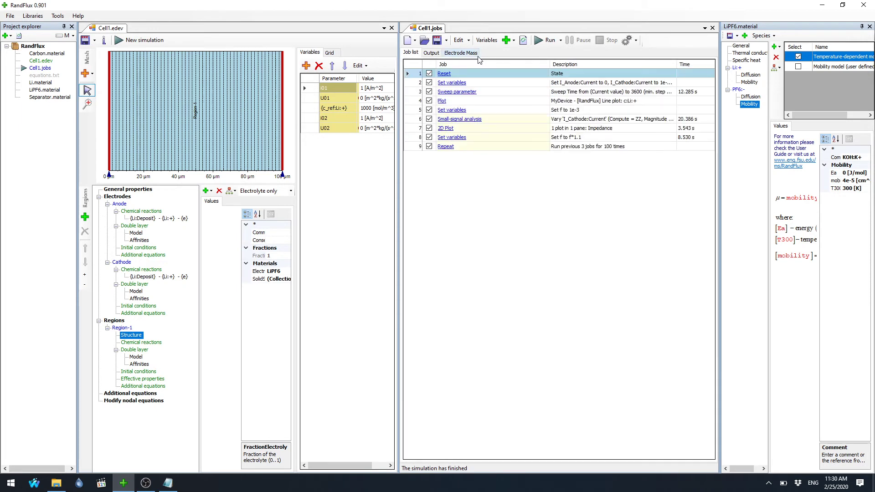
pyautogui.middleClick(470, 55)
# Activate the user-defined diffusion and mobility models for both Li:+ and PF6:-.
pyautogui.click(753, 75)
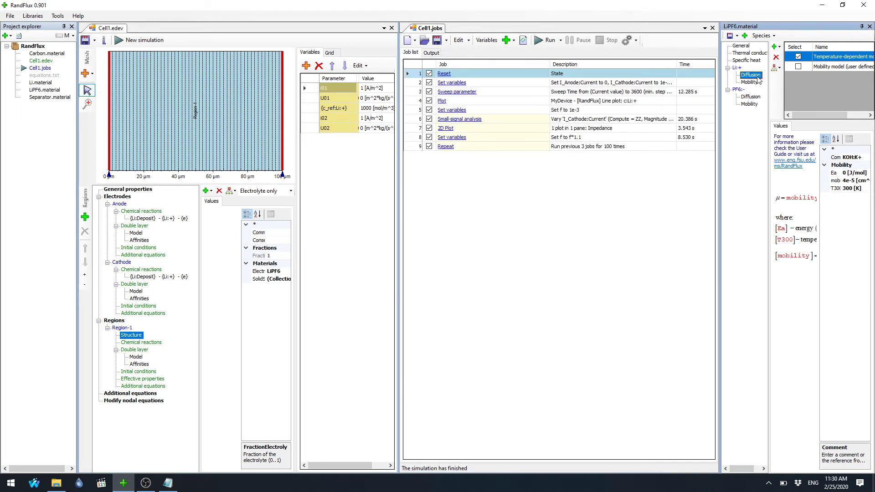
pyautogui.click(798, 67)
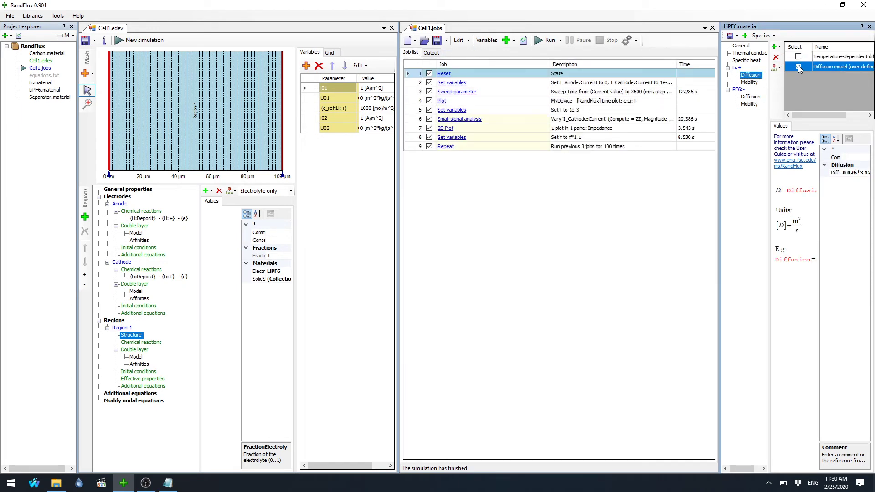
pyautogui.click(751, 83)
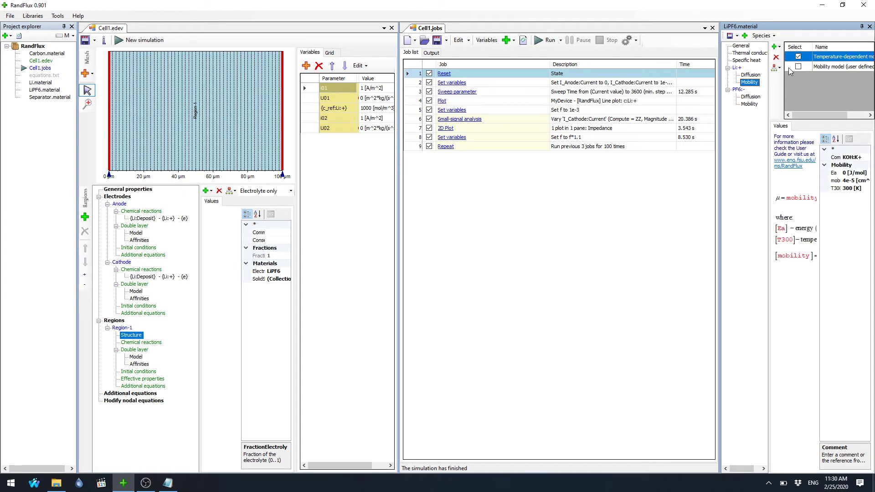
pyautogui.click(798, 67)
pyautogui.click(752, 97)
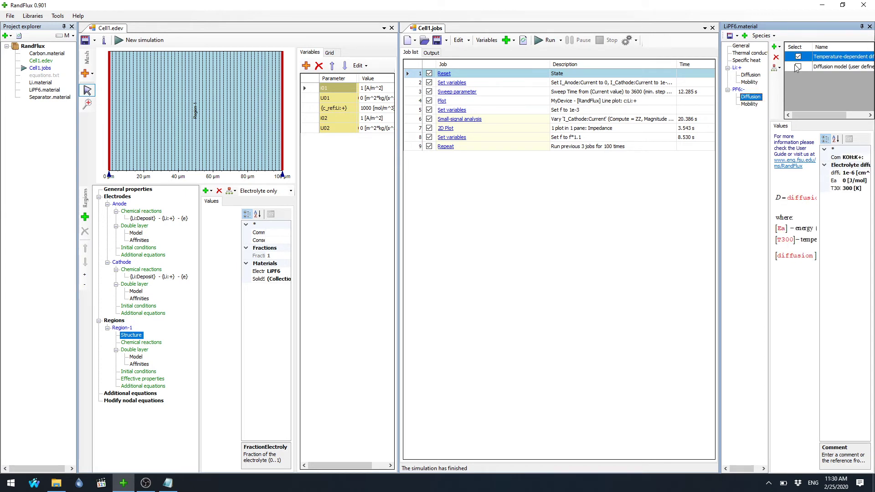
pyautogui.click(797, 66)
pyautogui.click(755, 104)
pyautogui.click(796, 68)
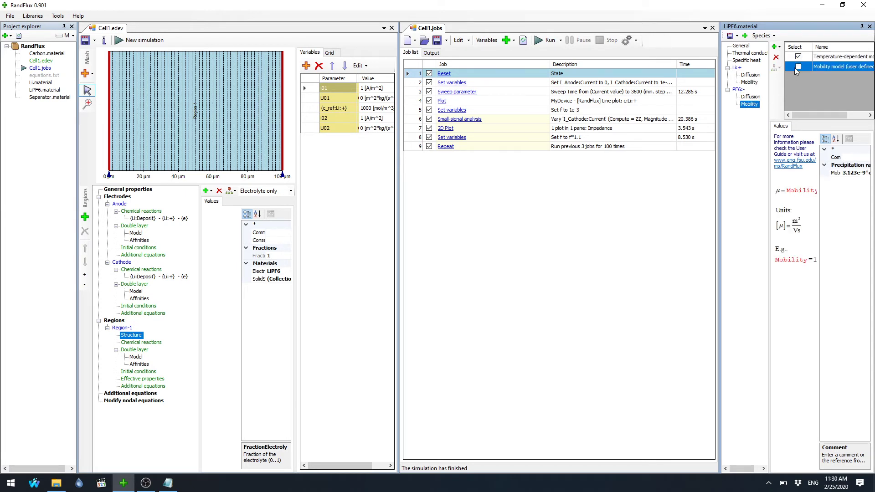
pyautogui.click(798, 67)
# Rebuild the circuit, run the simulation with the user-defined models and inspect the electrode mass, Li:+ concentration and impedance plots.
pyautogui.click(454, 285)
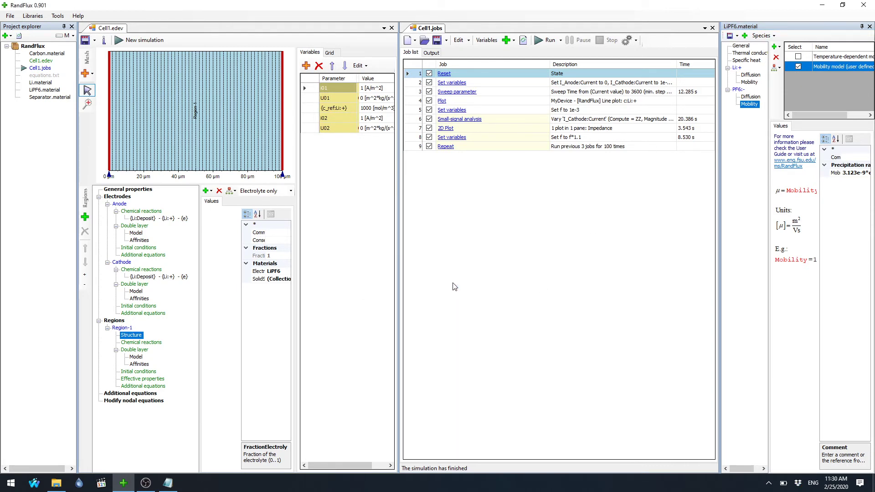
pyautogui.click(546, 41)
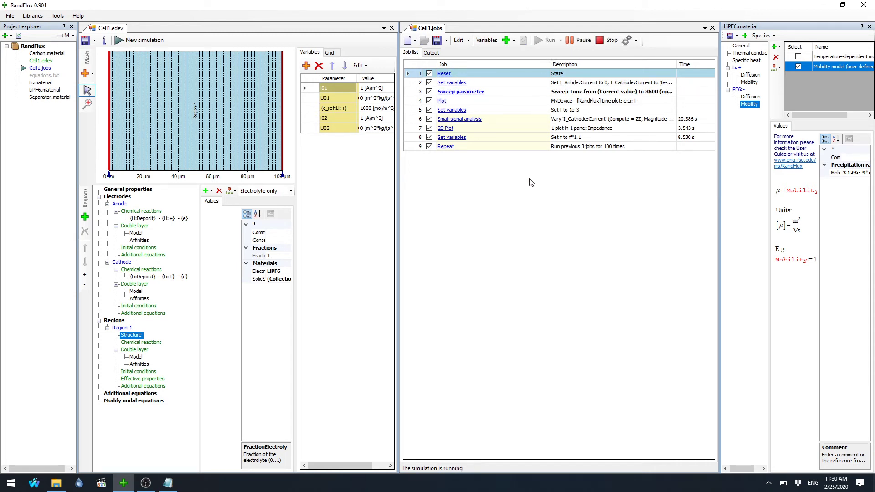
pyautogui.click(465, 53)
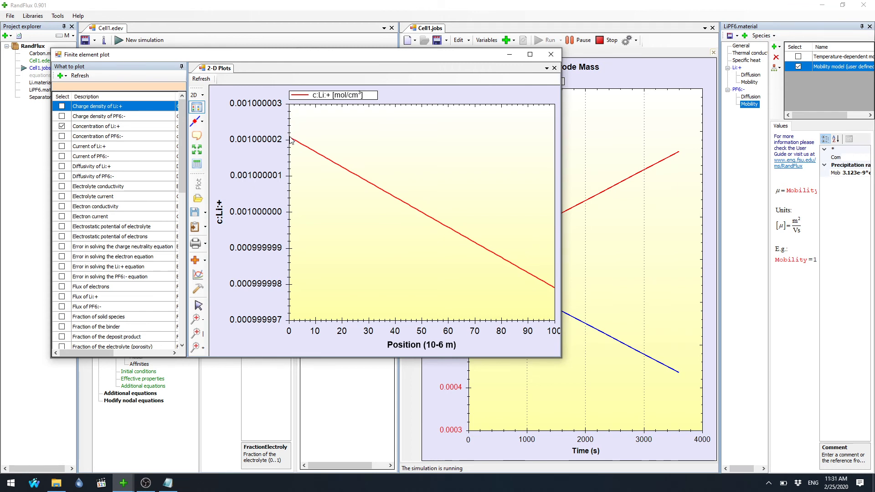
pyautogui.click(551, 55)
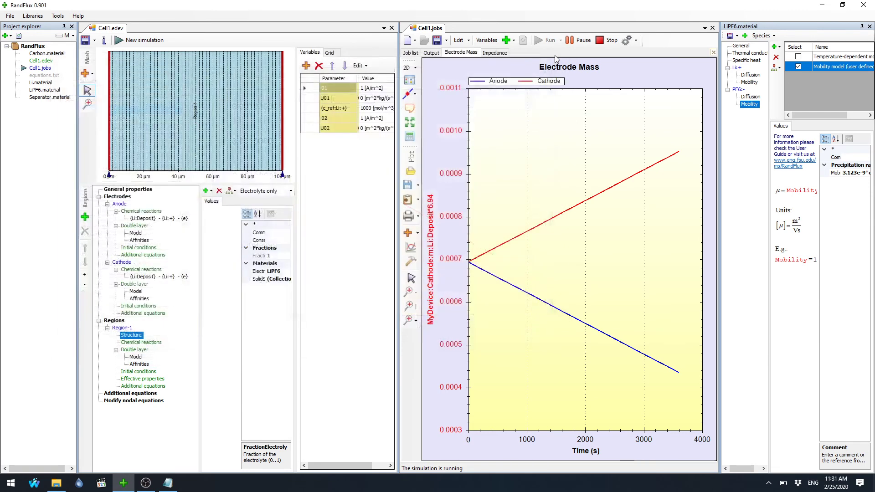
pyautogui.click(496, 53)
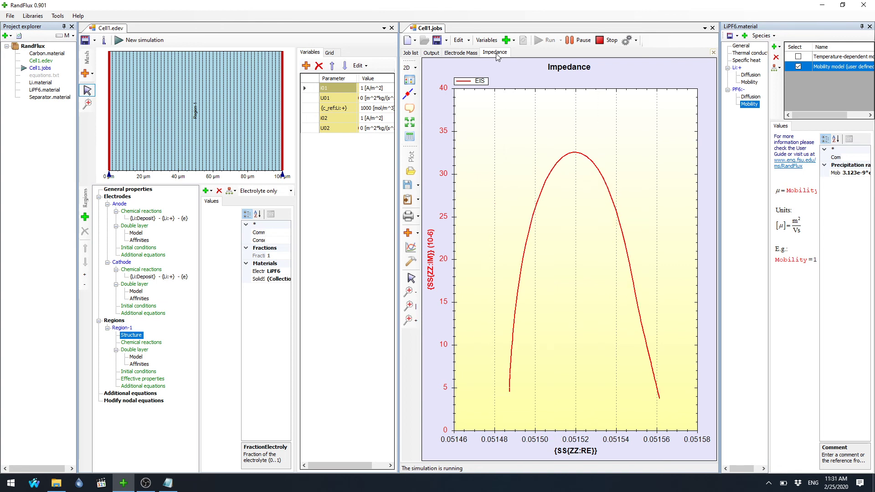
# Review the selected diffusion models of PF6:- and Li:+ and the PF6:- mobility model.
pyautogui.click(756, 97)
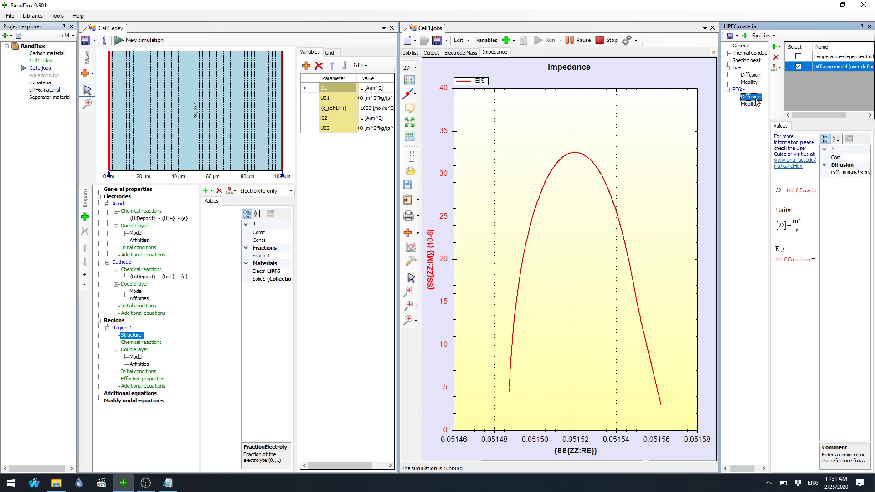
pyautogui.click(753, 75)
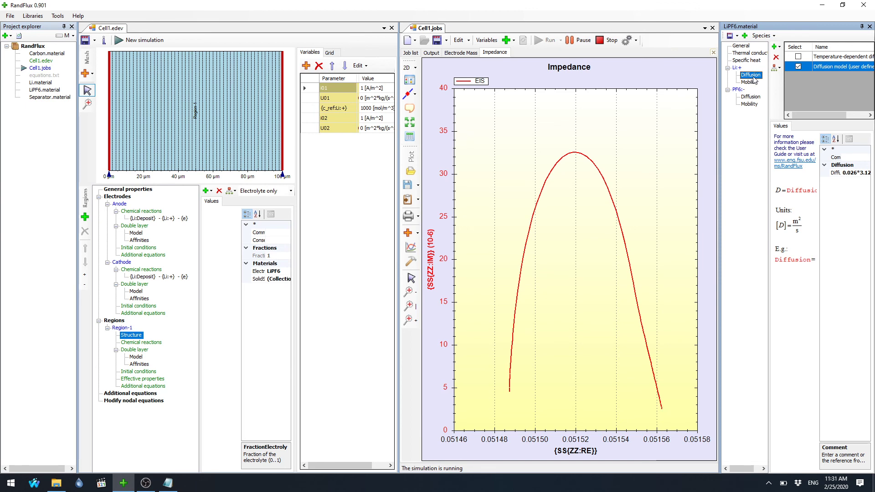
pyautogui.click(750, 104)
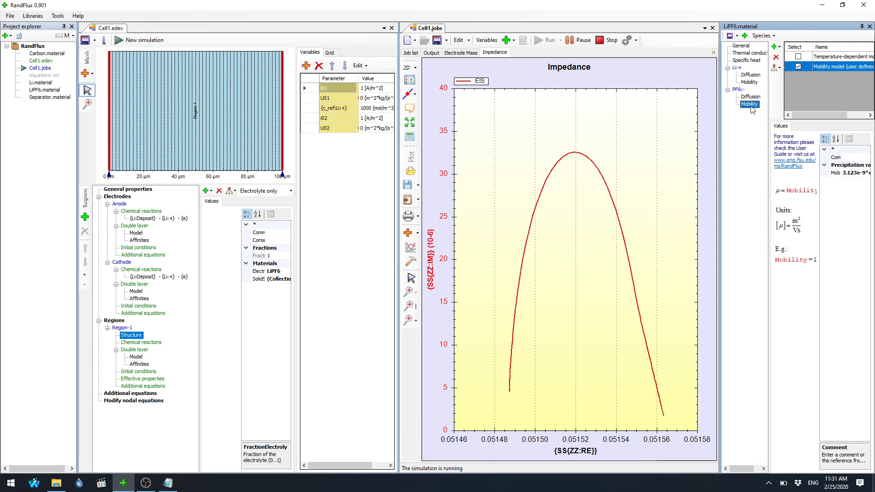